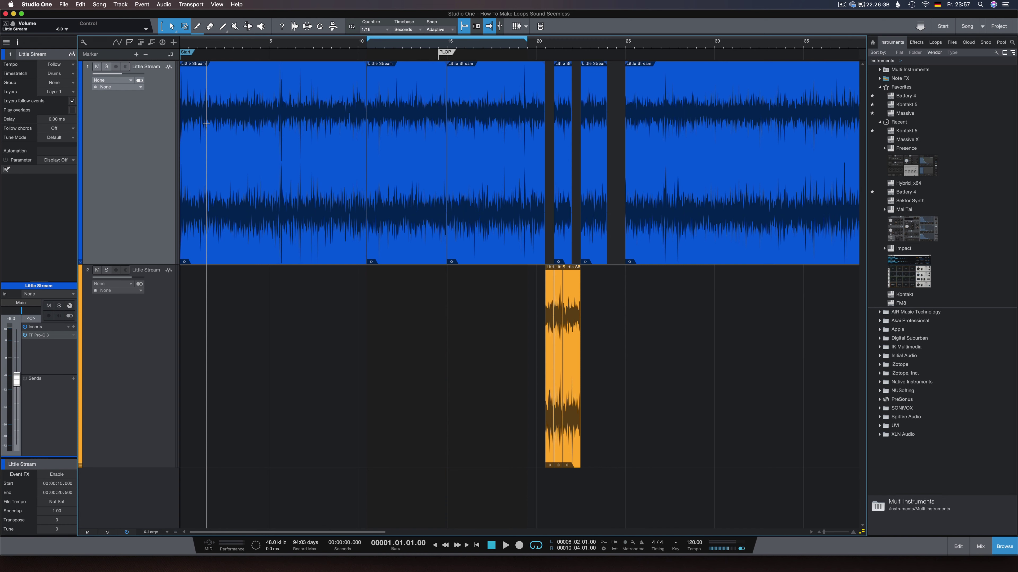
Step: Listen to the blue Little Stream track from the start and replay the passage leading up to the PLOP marker
key(space)
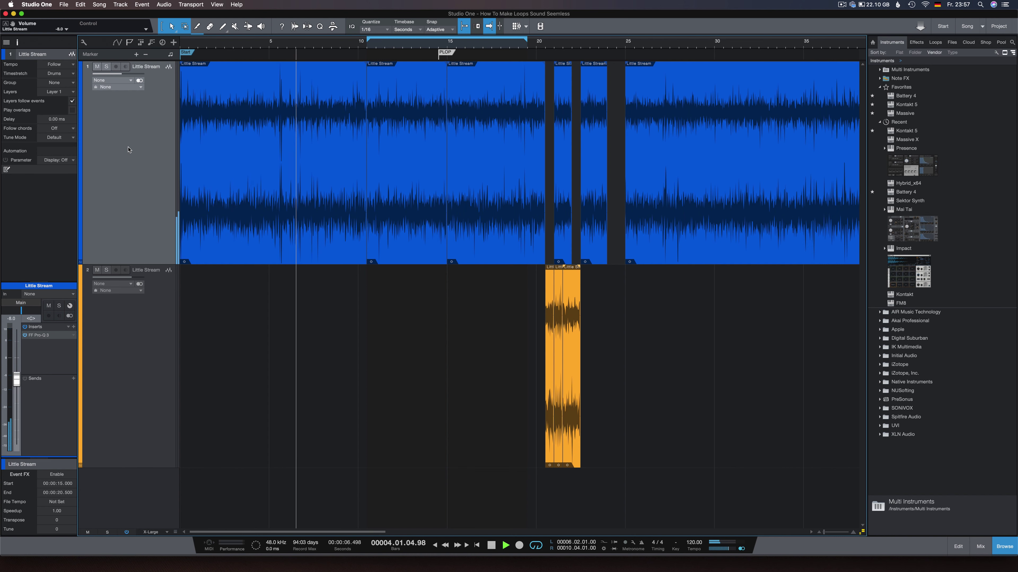
key(space)
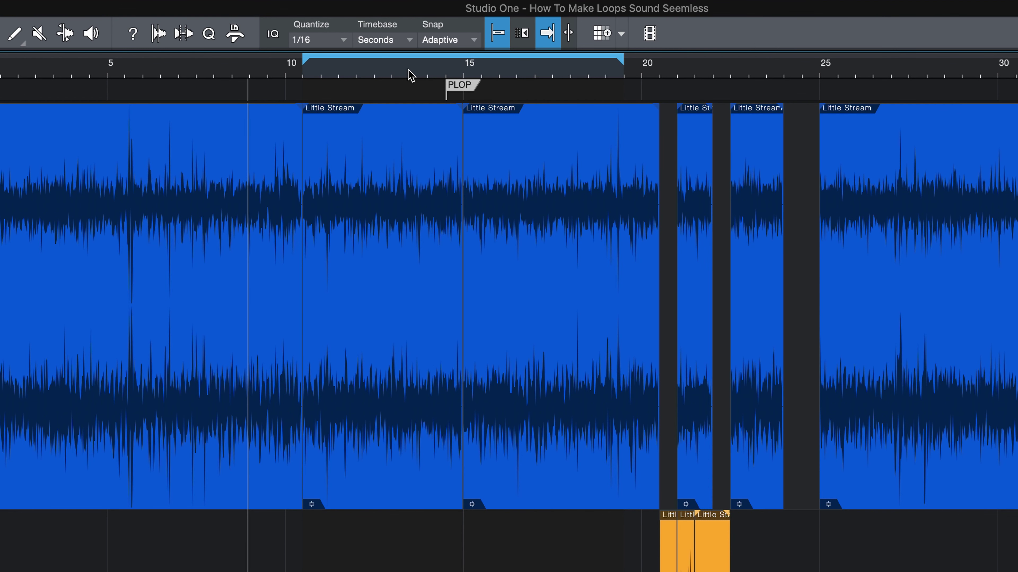
click(410, 74)
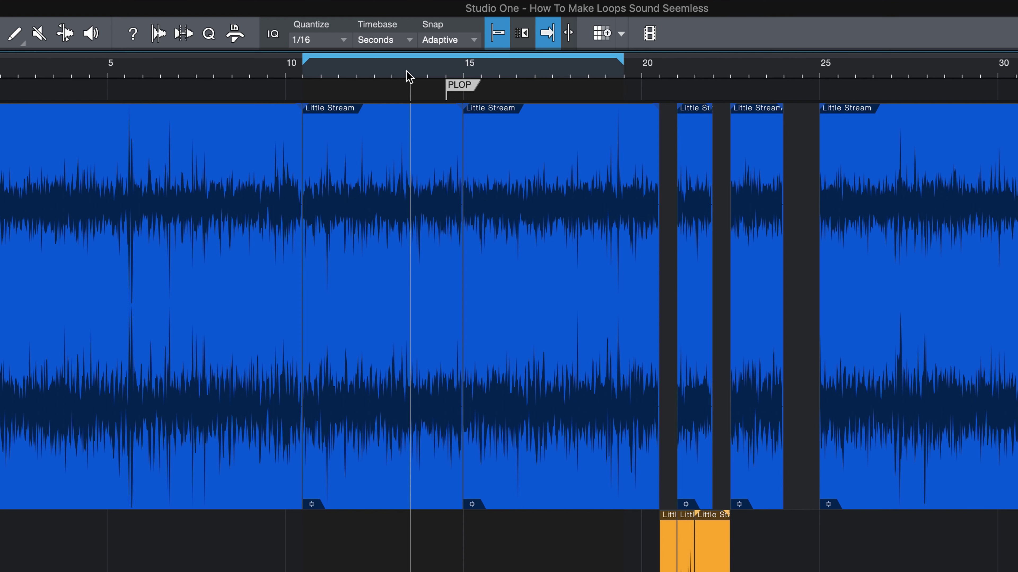
key(space)
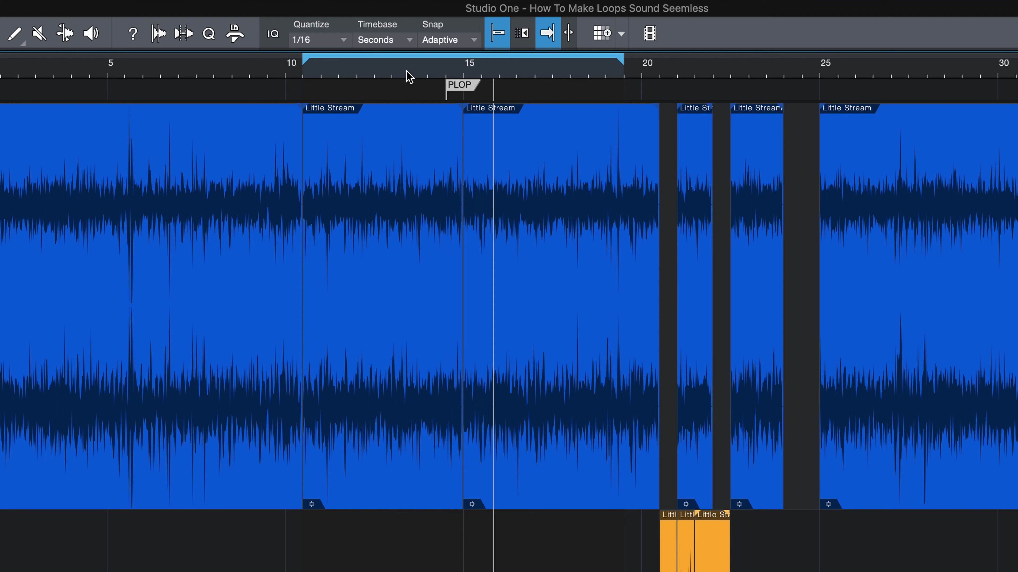
click(427, 75)
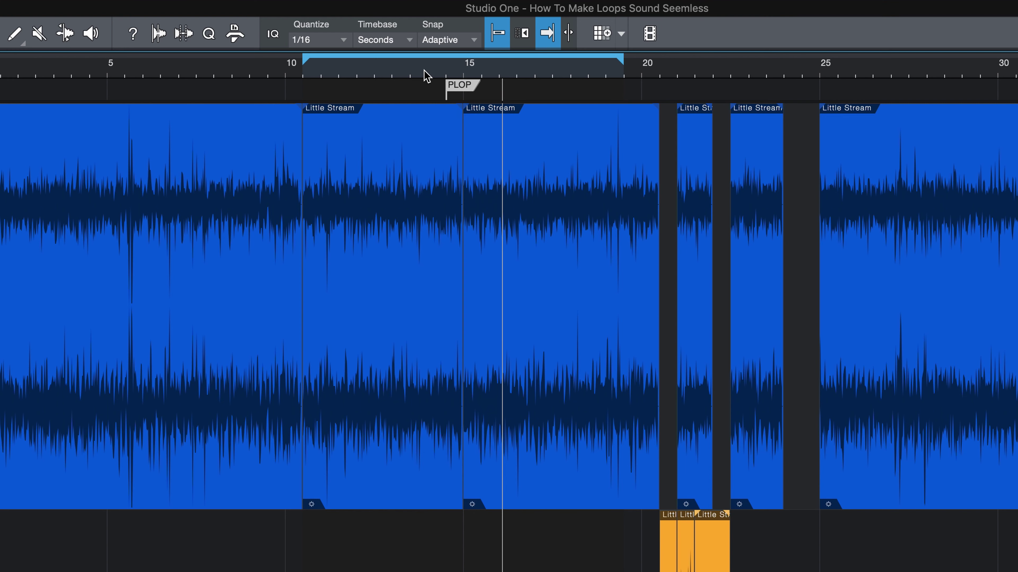
click(427, 75)
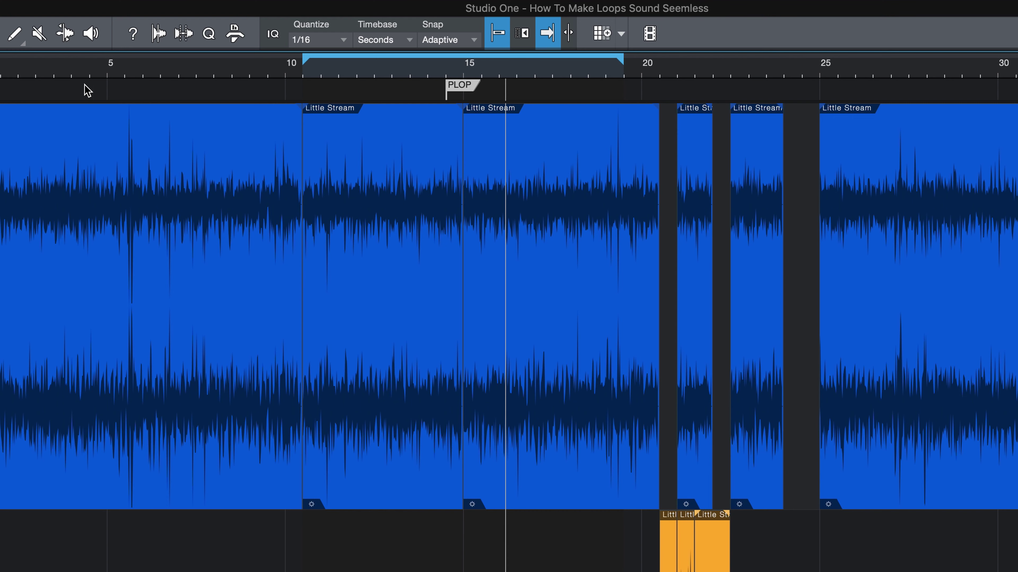
Step: Listen to the passage from about 4.5 seconds and zoom in on the loud waveform spikes just after 5 seconds
click(89, 72)
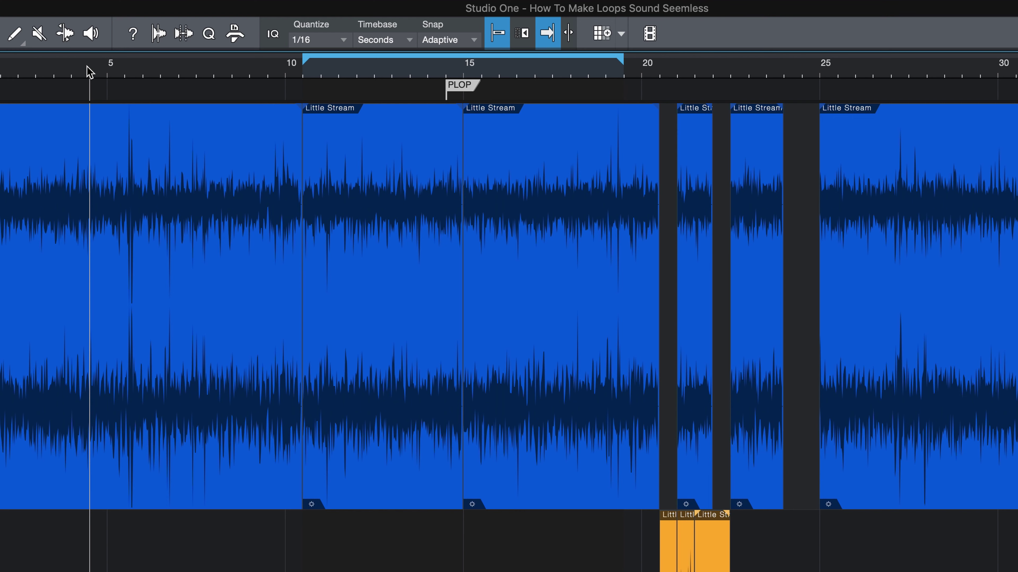
key(space)
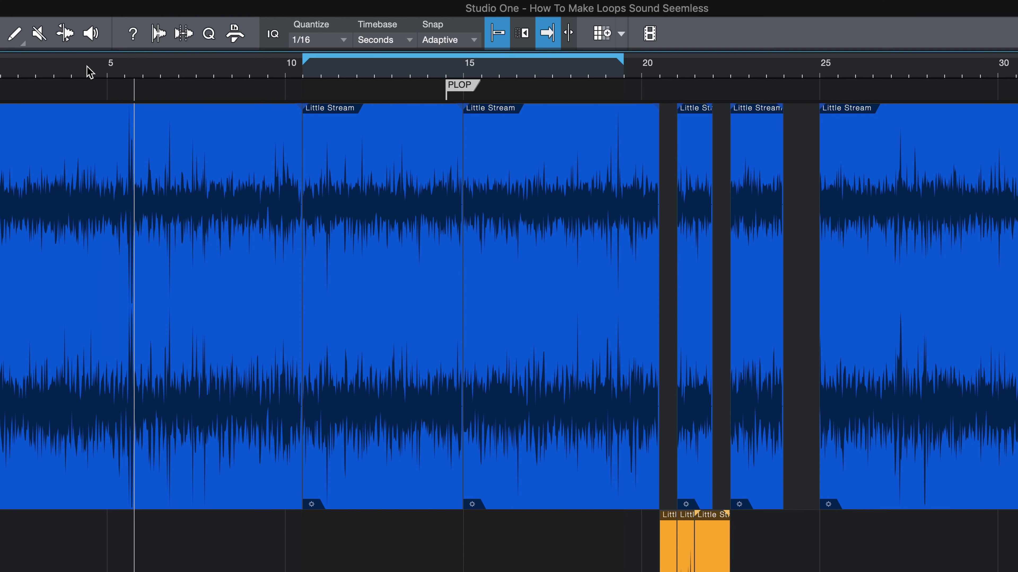
key(space)
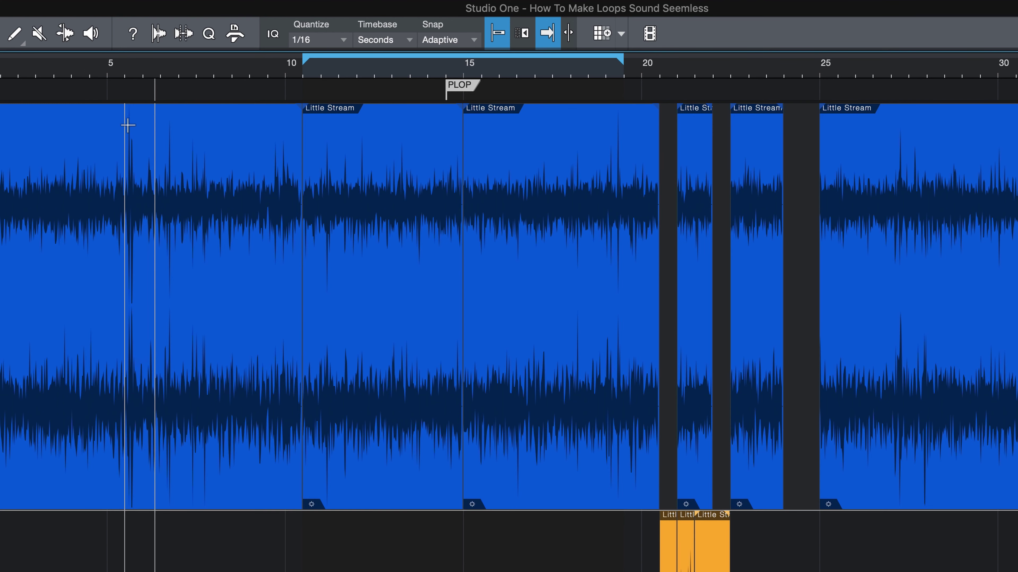
drag(128, 69, 171, 126)
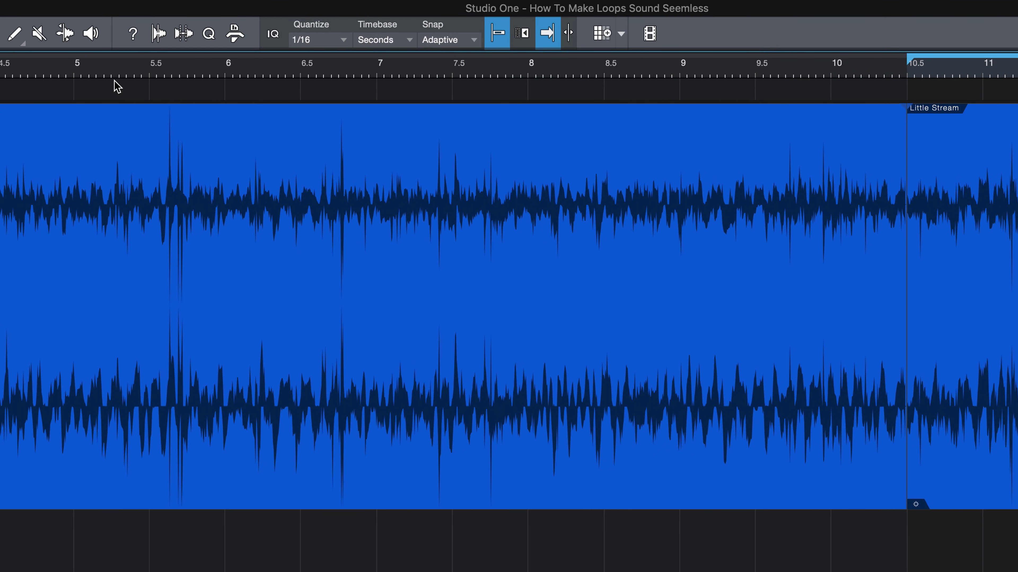
drag(131, 74, 128, 38)
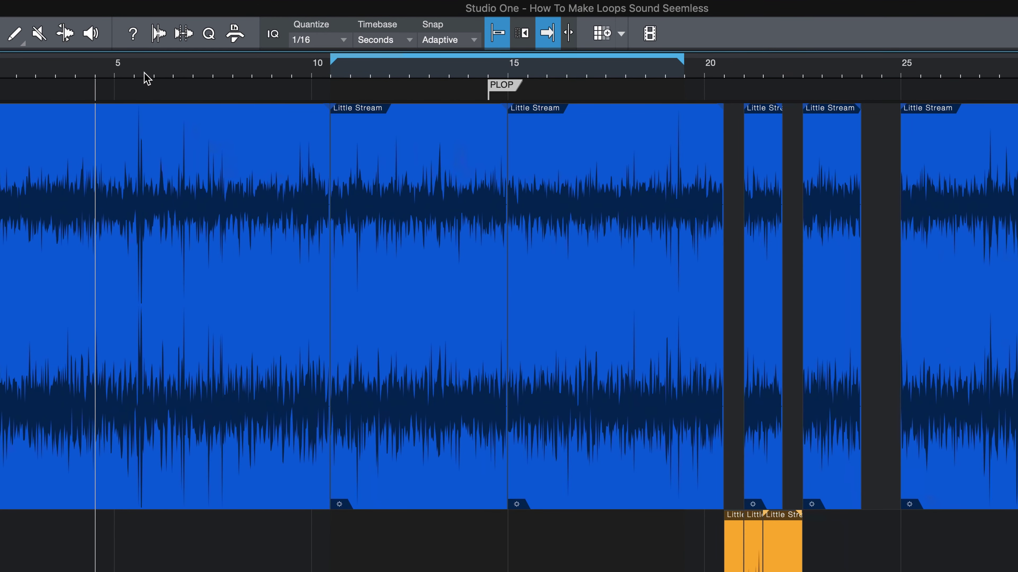
key(space)
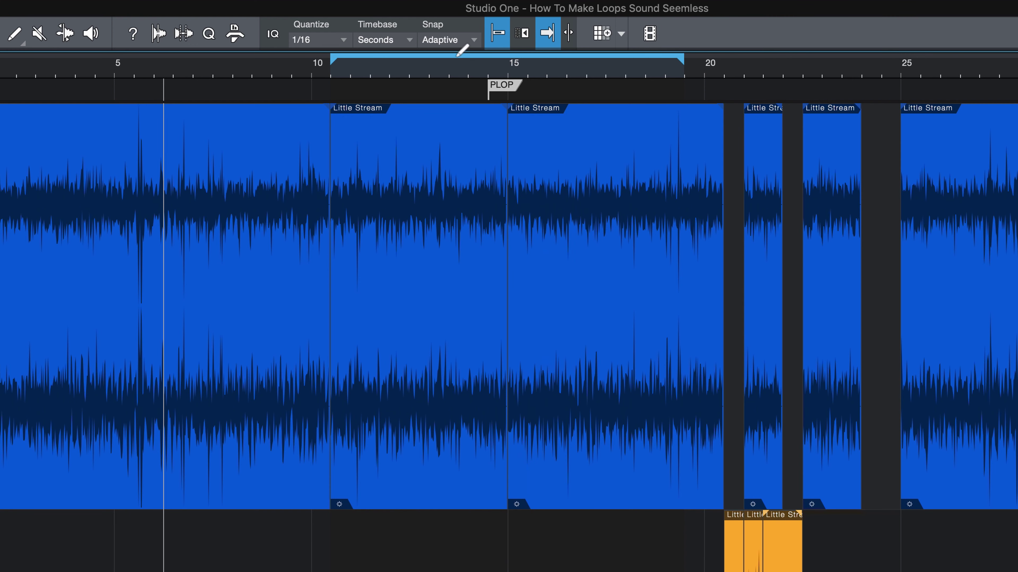
Step: Draw a loop range from about 13.4 to 16.5 seconds around the PLOP marker and play it
drag(451, 57, 566, 57)
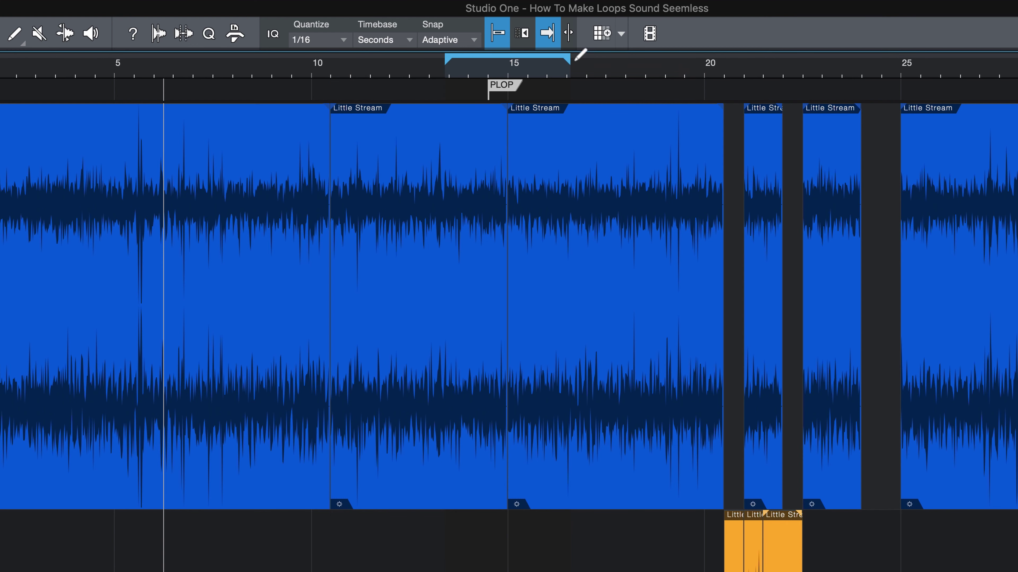
key(space)
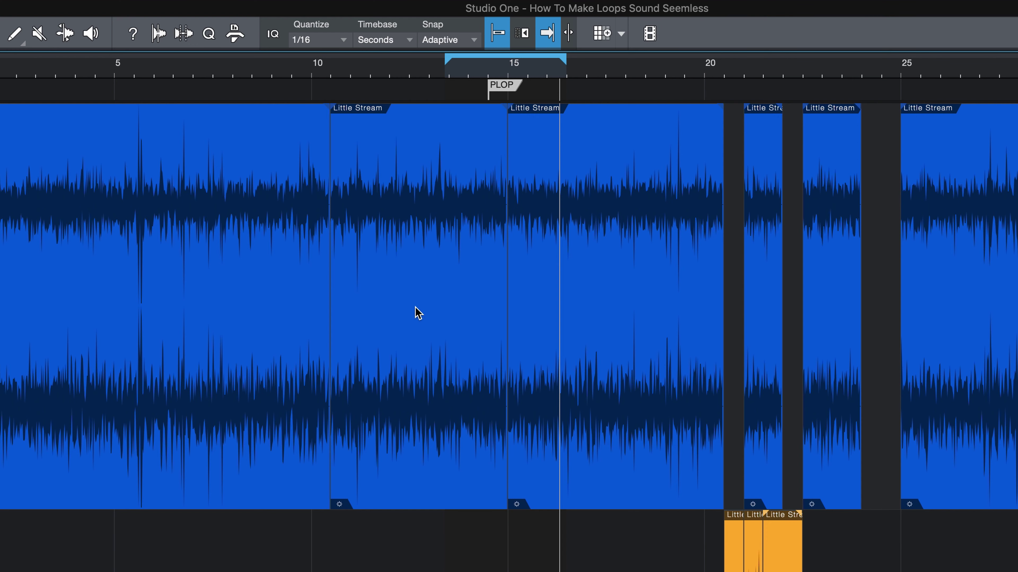
Step: Set the loop range to span the blue event from 10.5 to 15 seconds, select that event and play the loop
drag(445, 60, 331, 95)
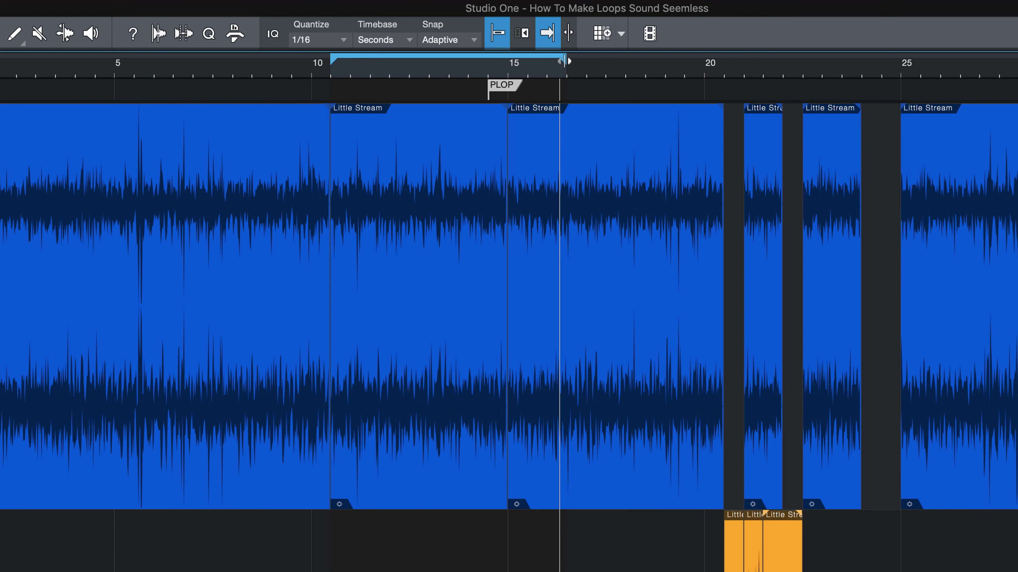
mouse_move(565, 61)
mouse_down()
mouse_move(529, 68)
mouse_move(509, 124)
mouse_up()
click(403, 385)
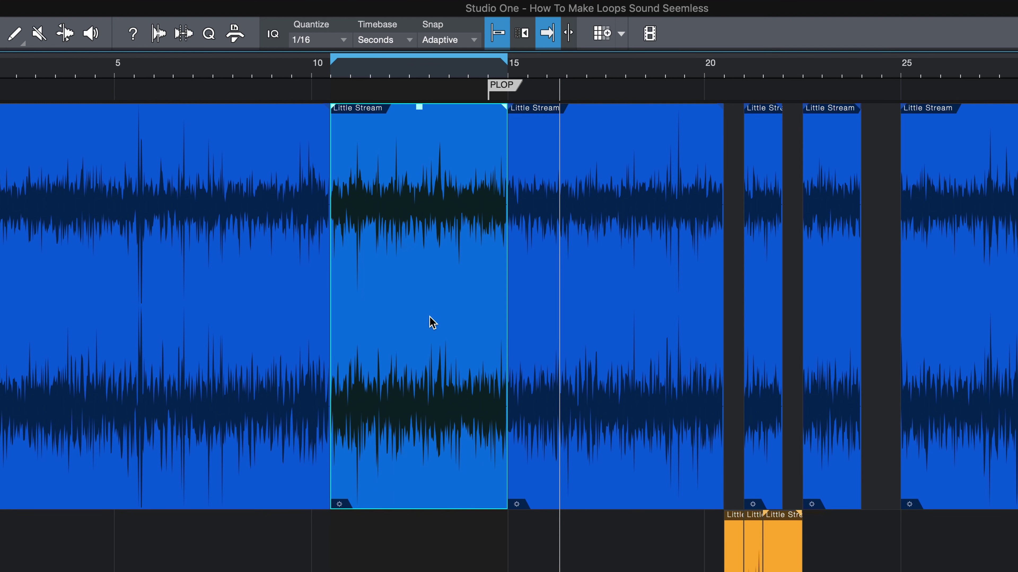
key(space)
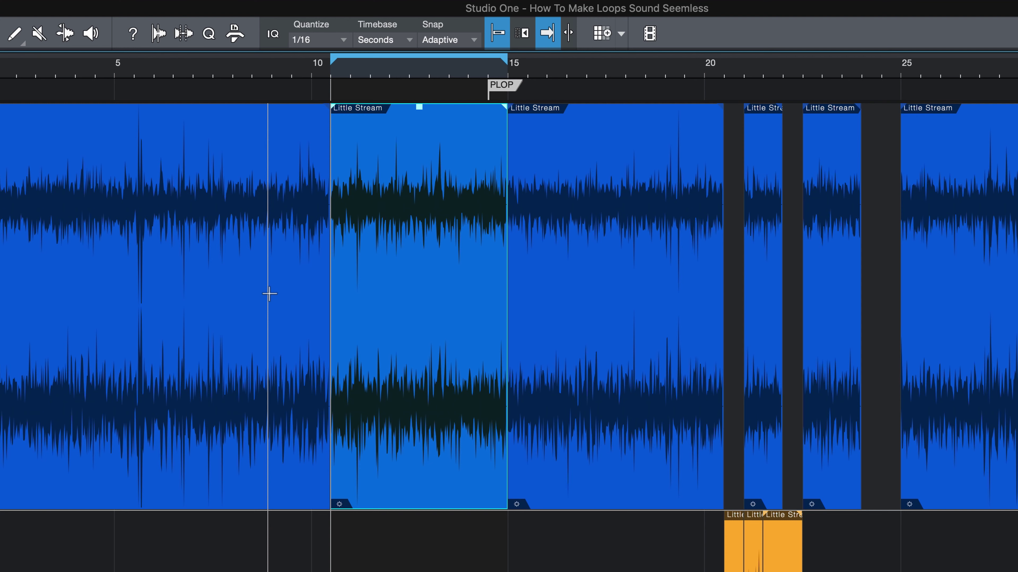
key(space)
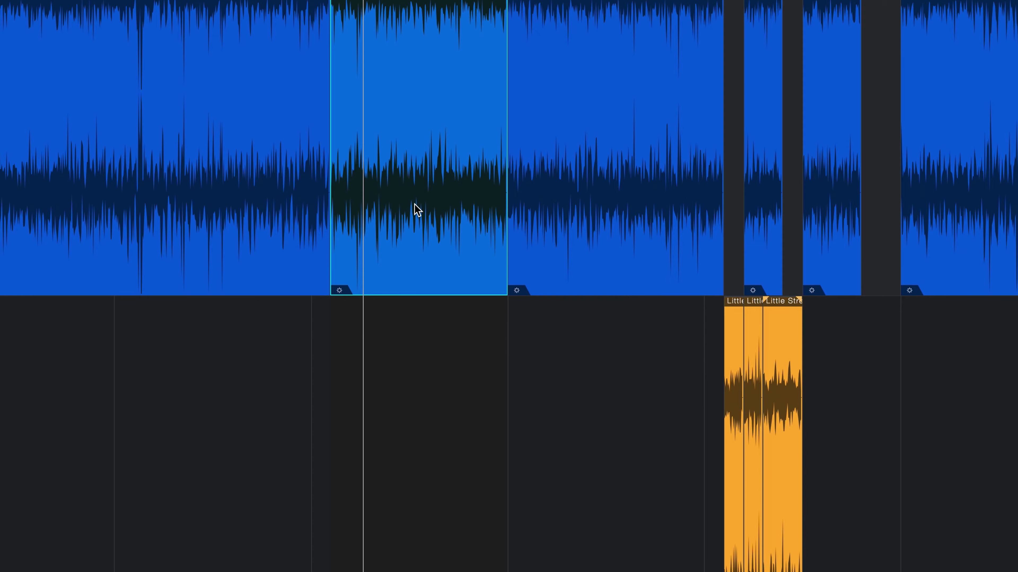
Step: Copy the selected blue event straight down onto the second track and duplicate the copy directly behind itself
drag(414, 358, 420, 295)
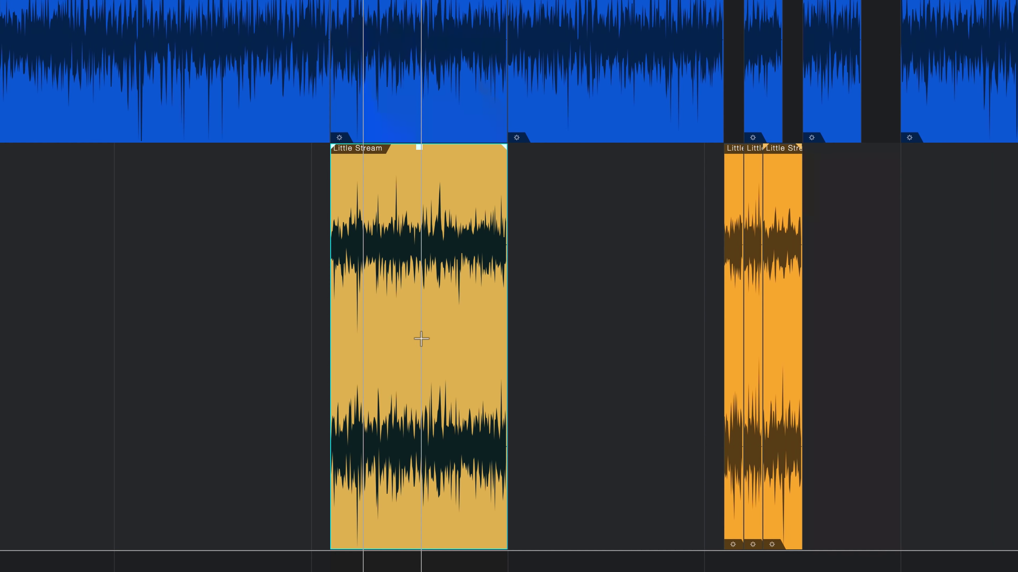
key(d)
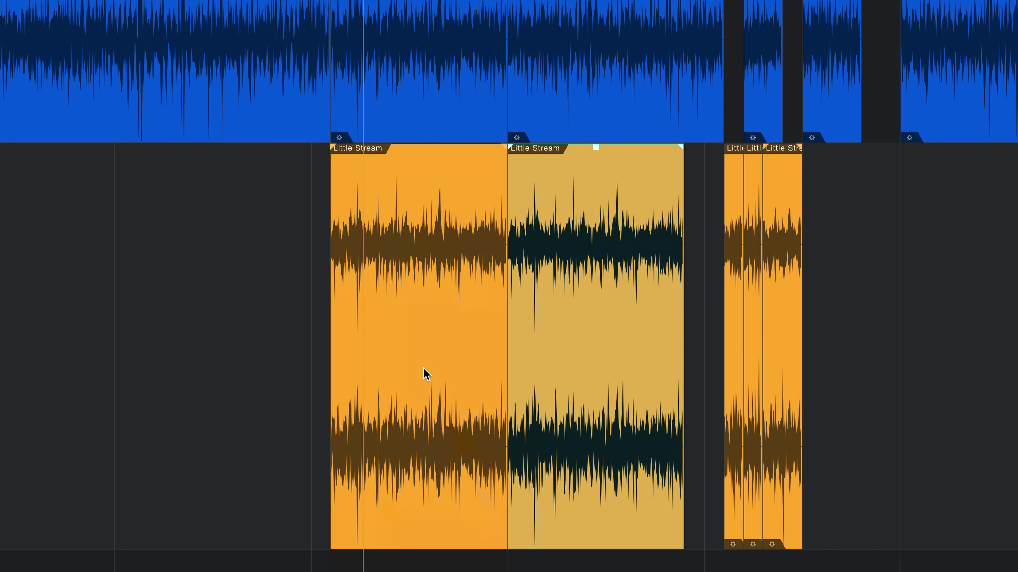
Step: Select both copied events on the second track and examine the waveform transition at their joint up close
click(444, 350)
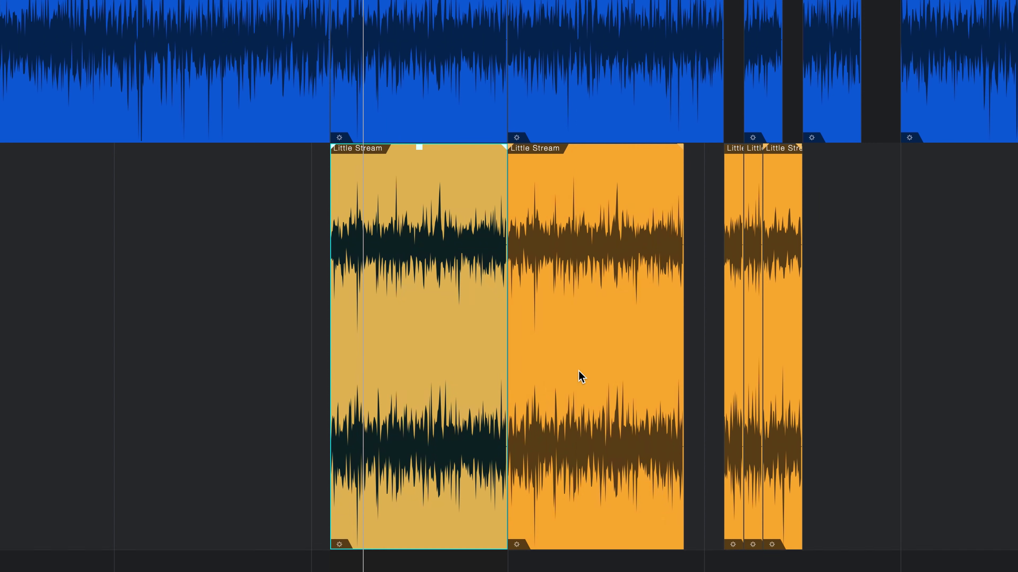
ctrl+click(584, 420)
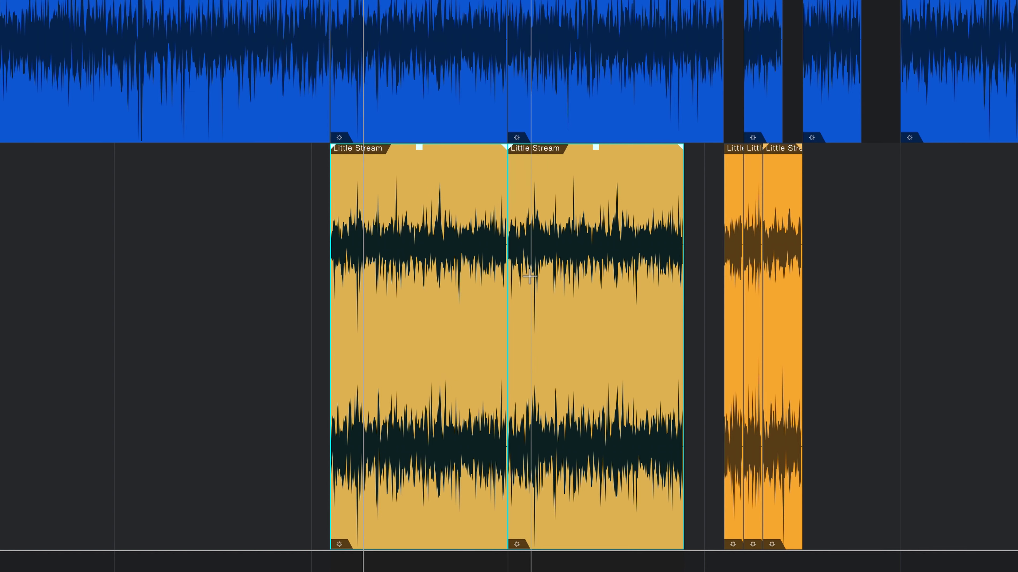
key(e)
key(e)
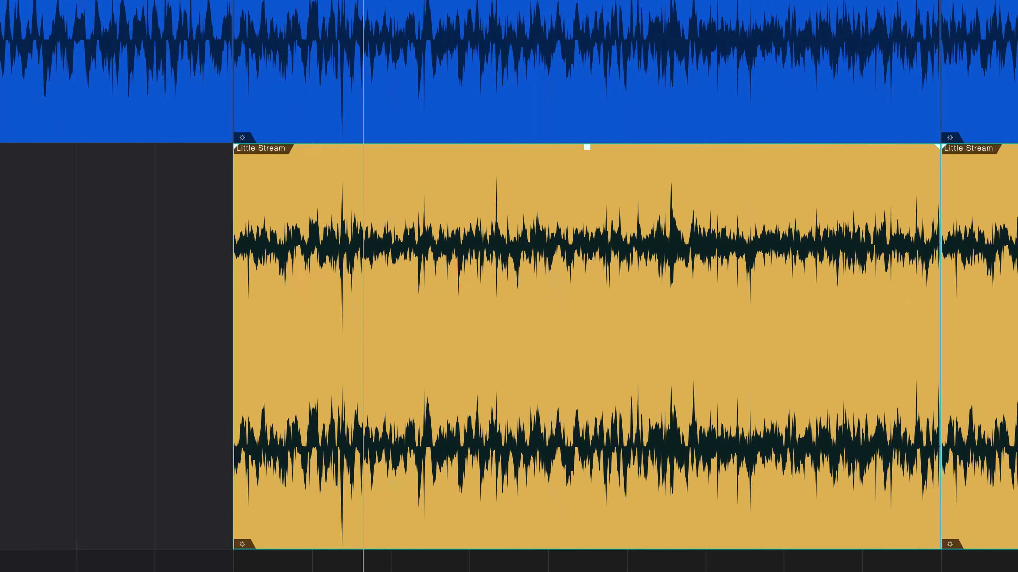
scroll(969, 1, up, 10)
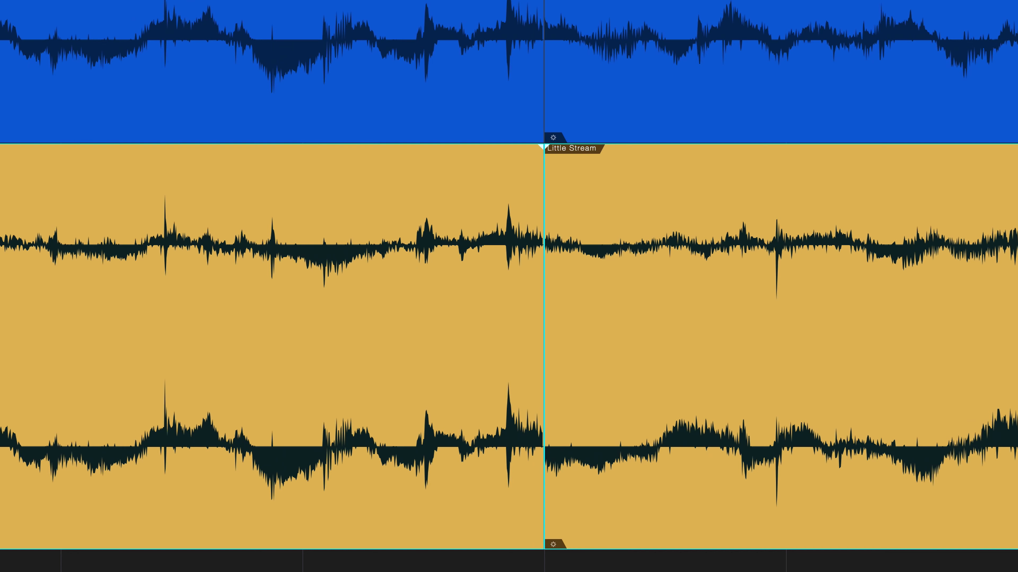
scroll(561, 270, up, 5)
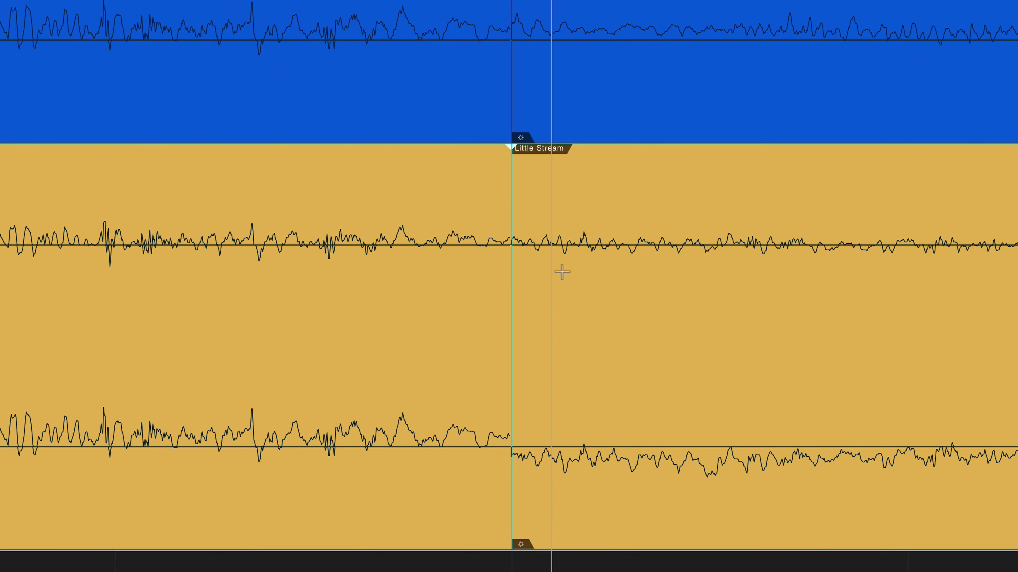
scroll(552, 270, up, 5)
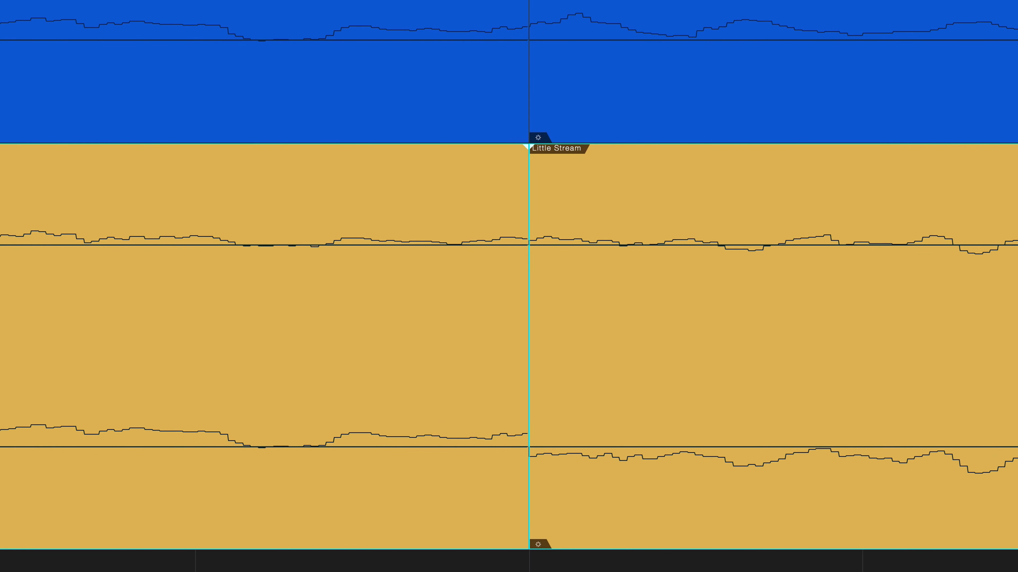
scroll(556, 270, down, 10)
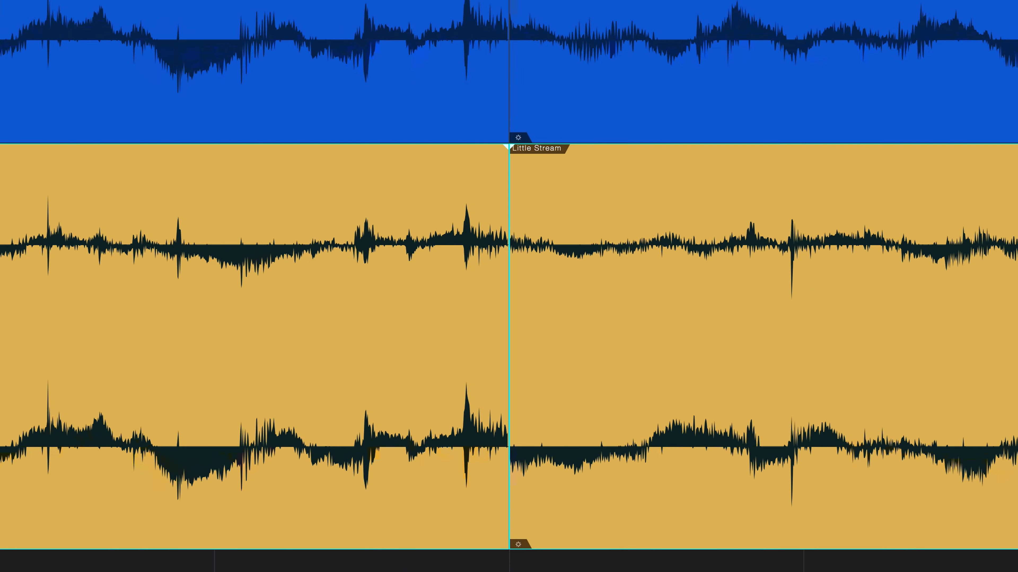
scroll(509, 270, down, 10)
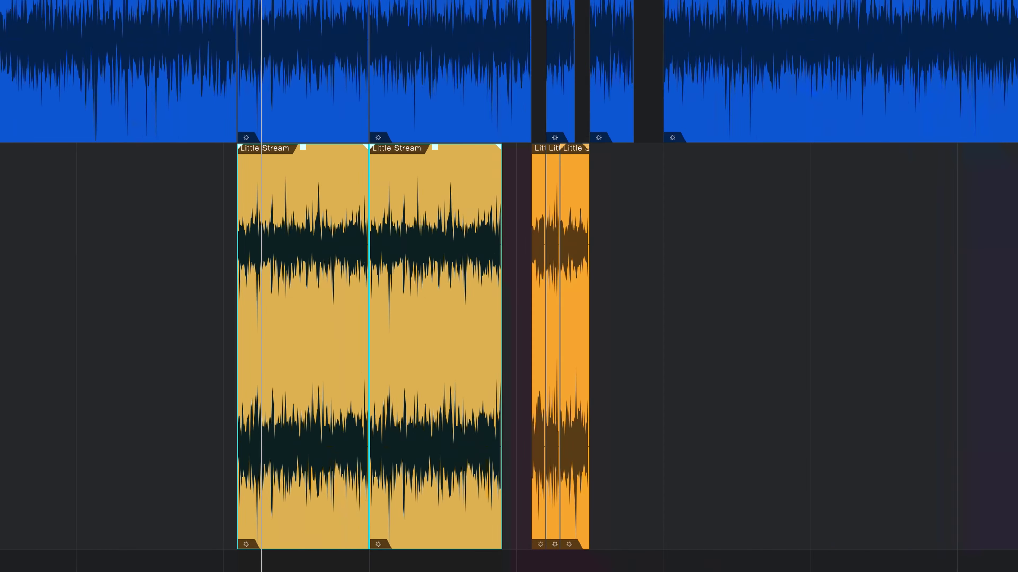
scroll(509, 270, up, 3)
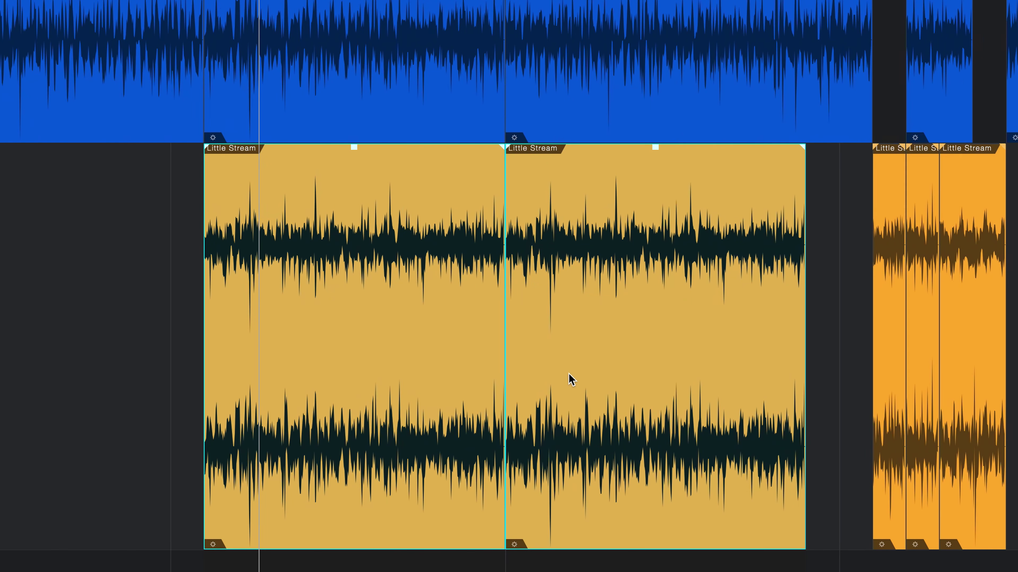
Step: Split the first copied event on the second track slightly past its middle, at about 13.1 seconds
click(377, 329)
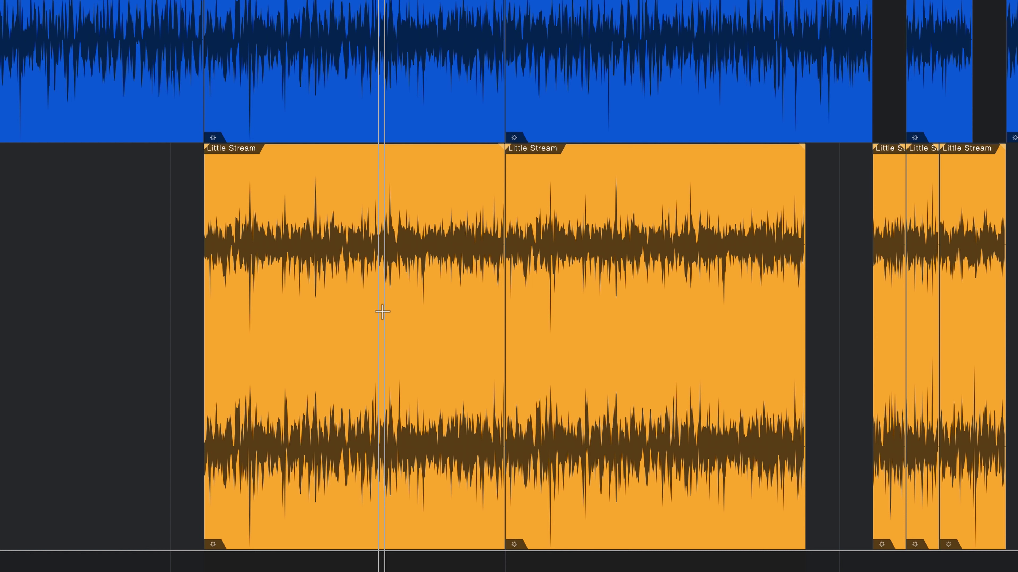
key(super+b)
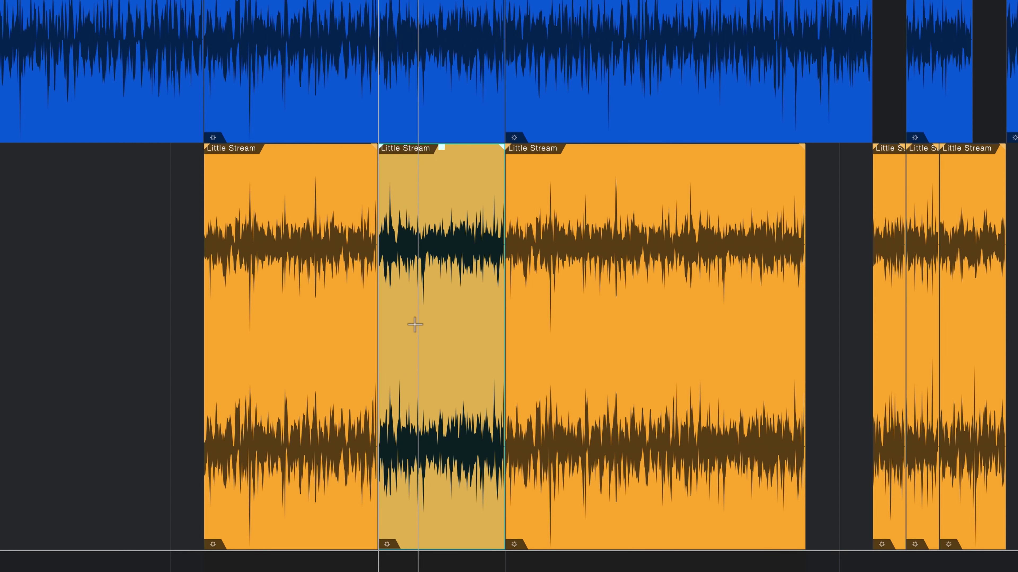
key(s)
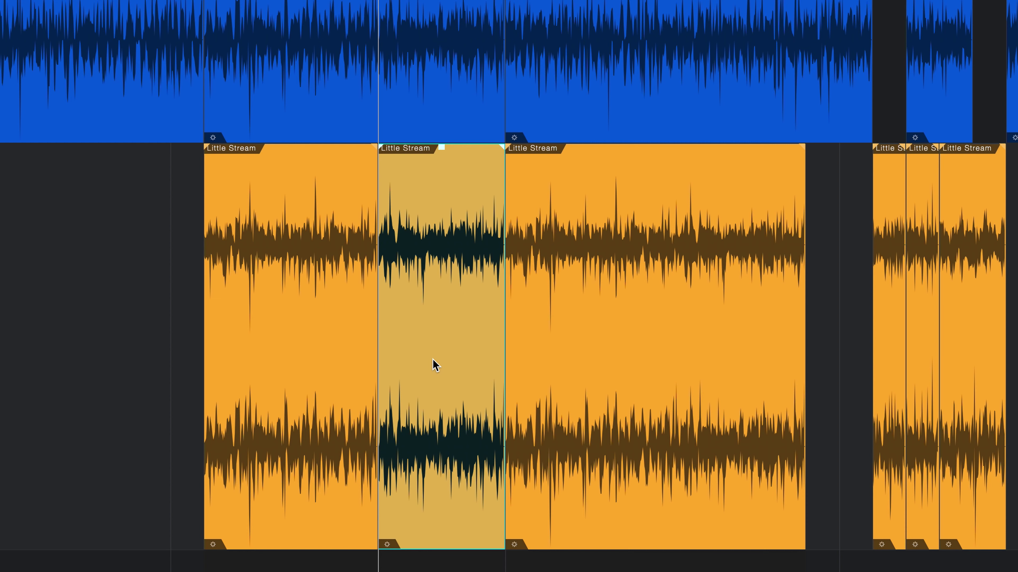
key(s)
Step: Select the first split piece together with the duplicated event, play the range and bring the three short orange events into view
shift+click(637, 428)
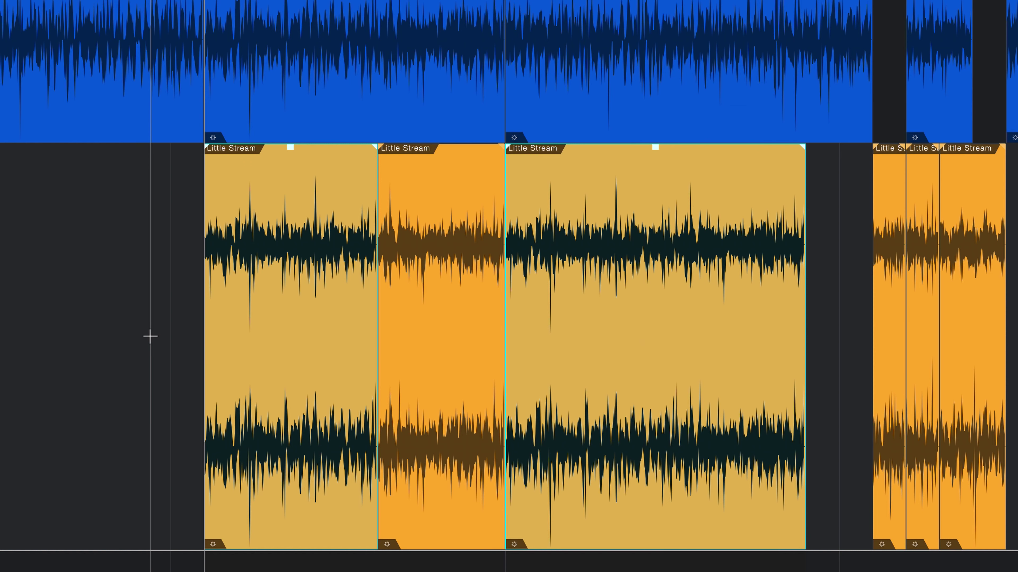
key(space)
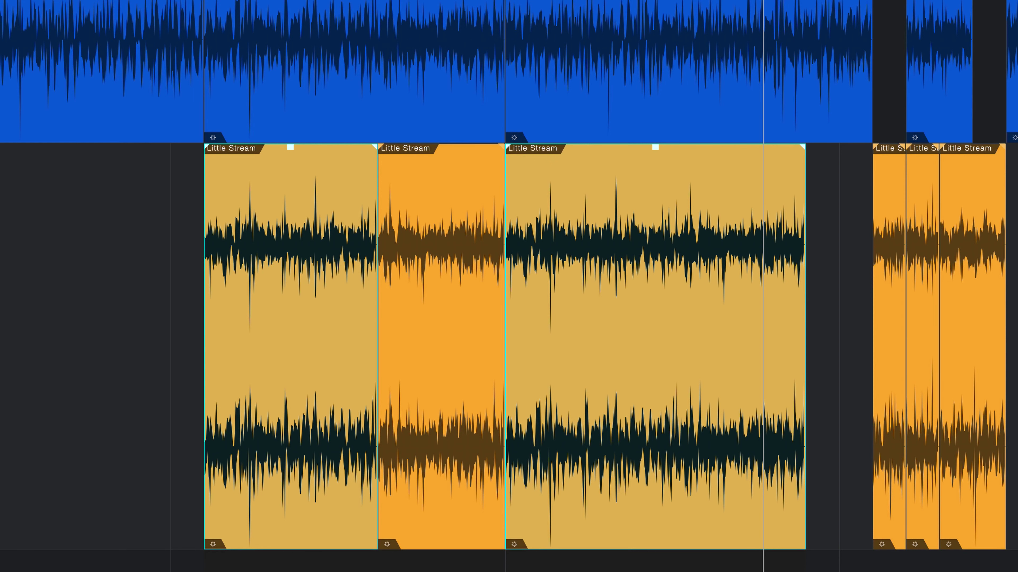
scroll(509, 286, right, 10)
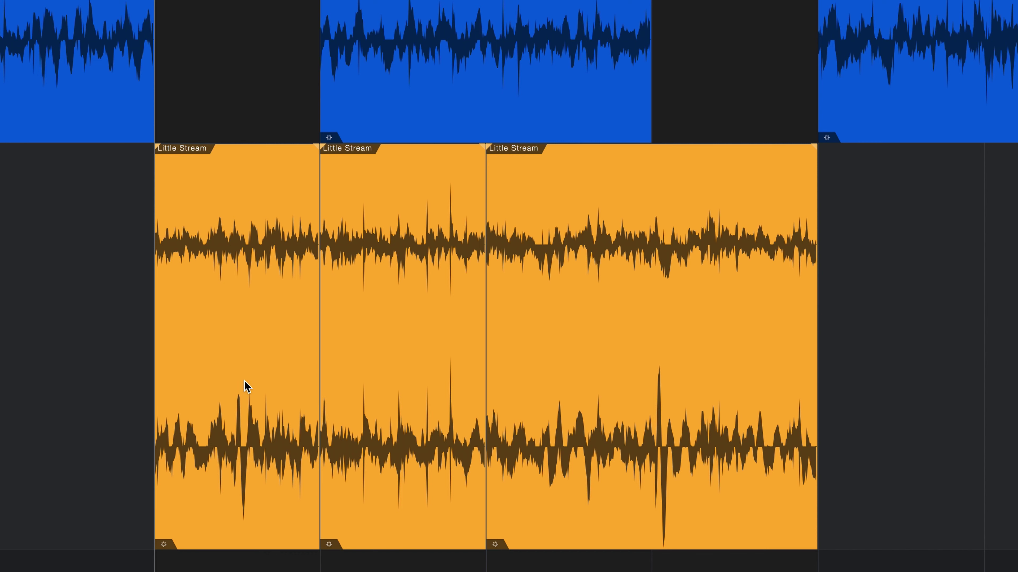
Step: Play back the three short orange events on the second track from the start of the first one
click(238, 352)
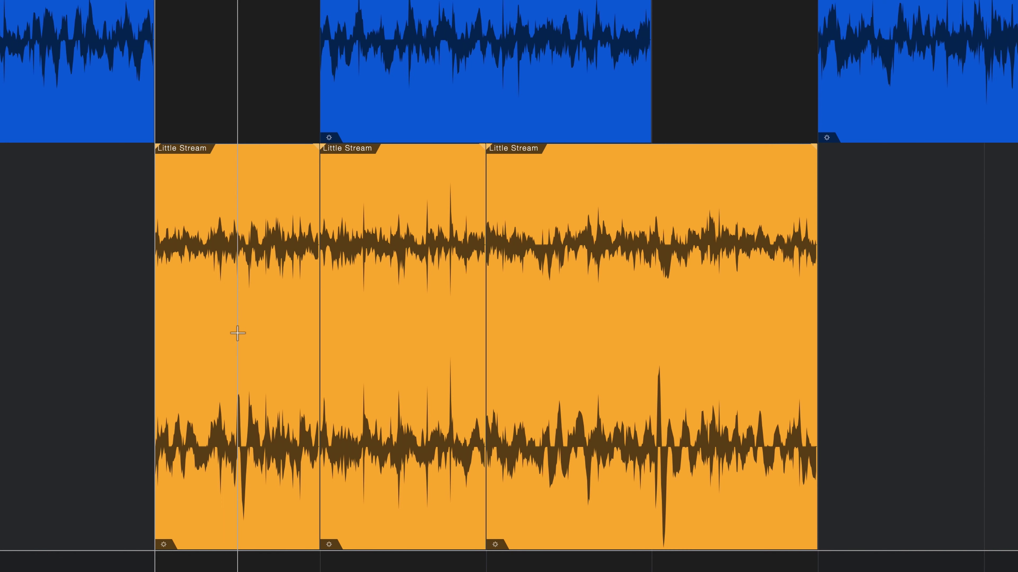
key(s)
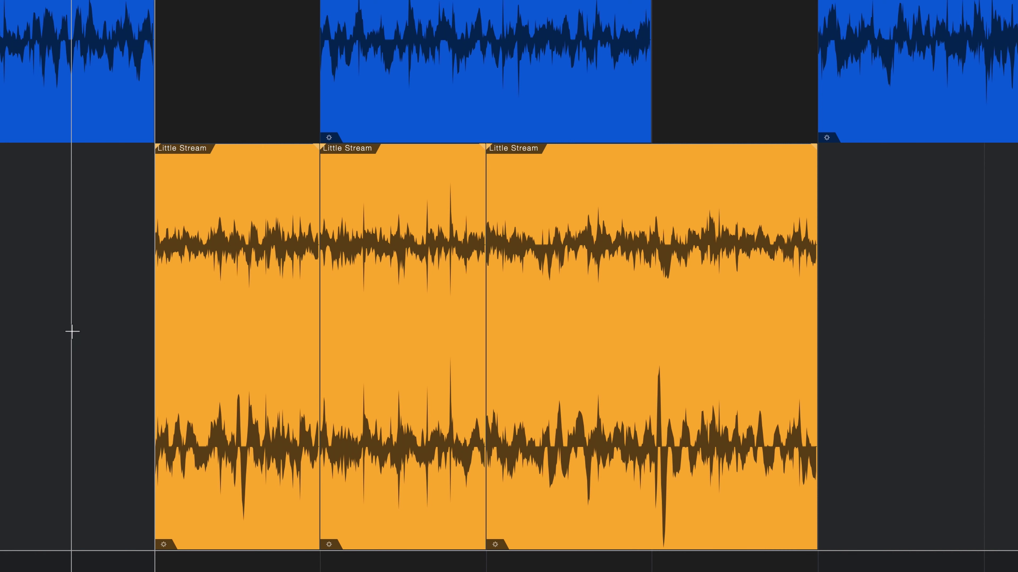
key(space)
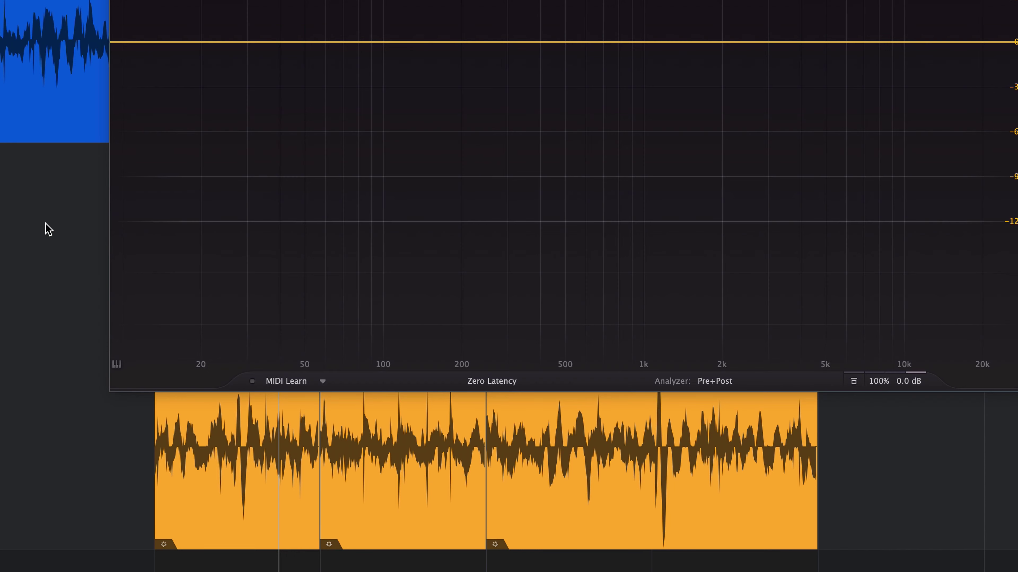
Step: Add a 12 dB/oct Low Cut band at about 70 Hz in the second track's equalizer
drag(587, 1, 500, 73)
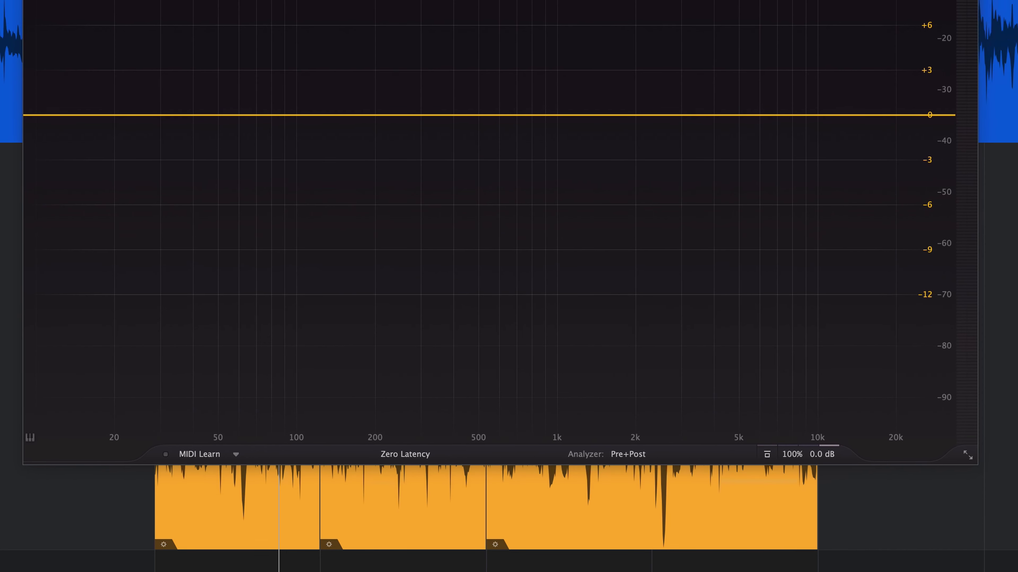
click(75, 116)
drag(99, 69, 293, 71)
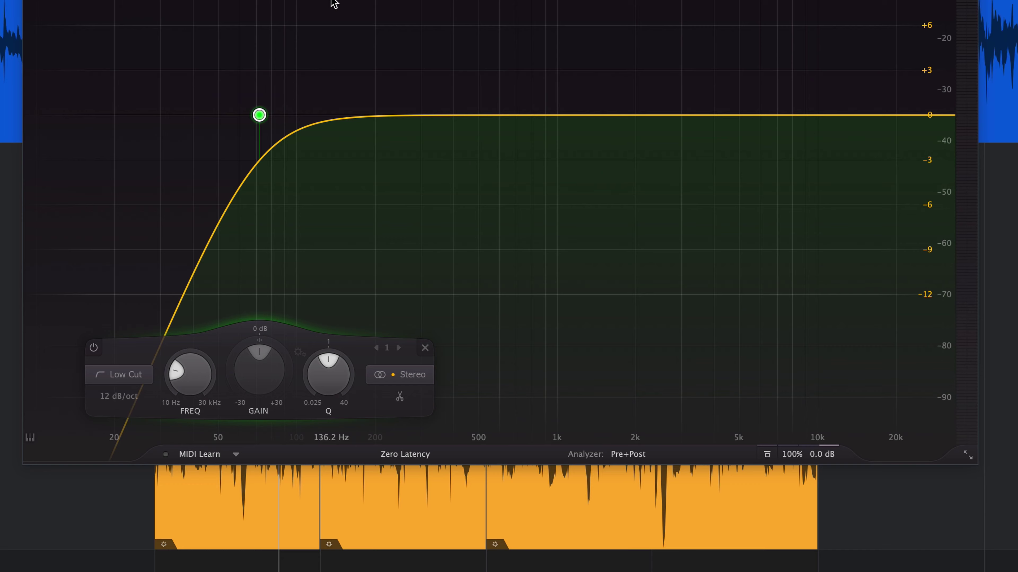
Step: Play the short orange events through the low cut, examine their low-frequency spectrum, stop playback and close the equalizer
key(space)
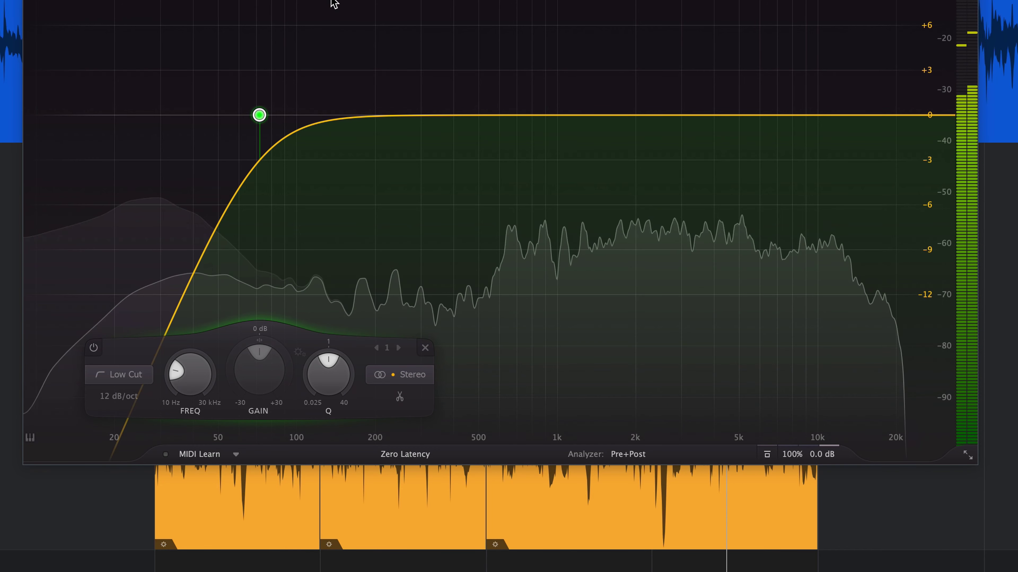
drag(265, 287, 263, 211)
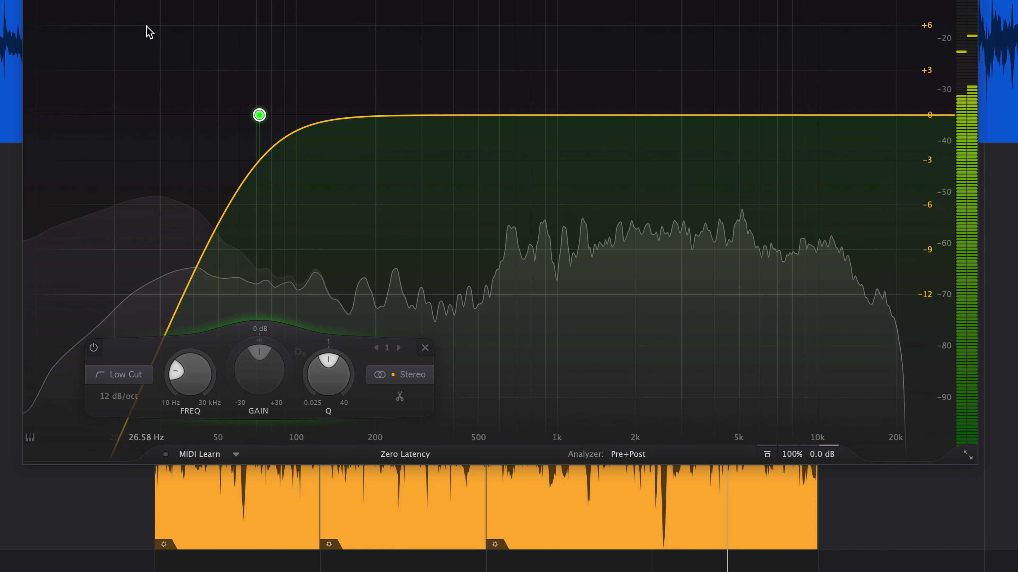
key(space)
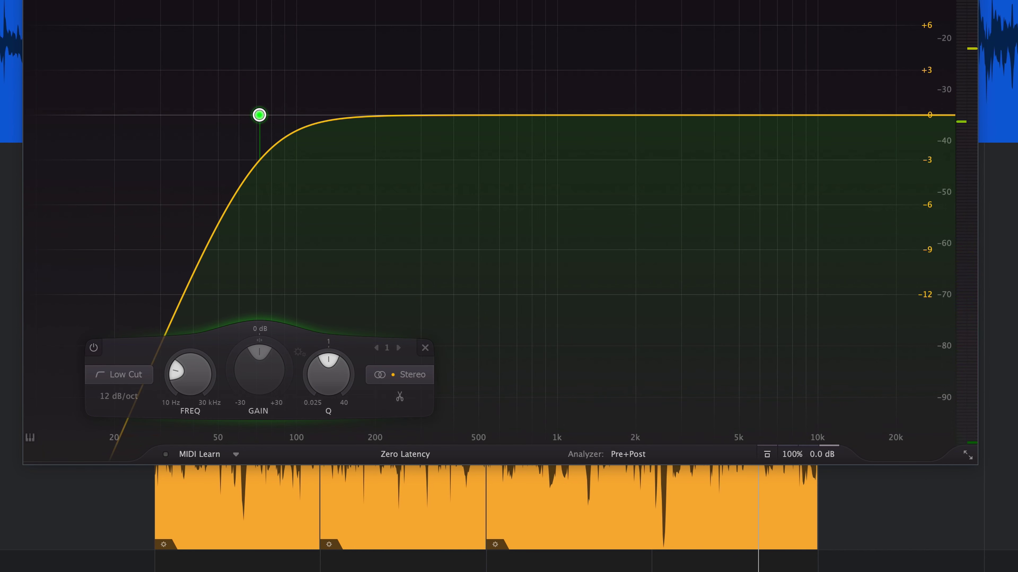
key(super+w)
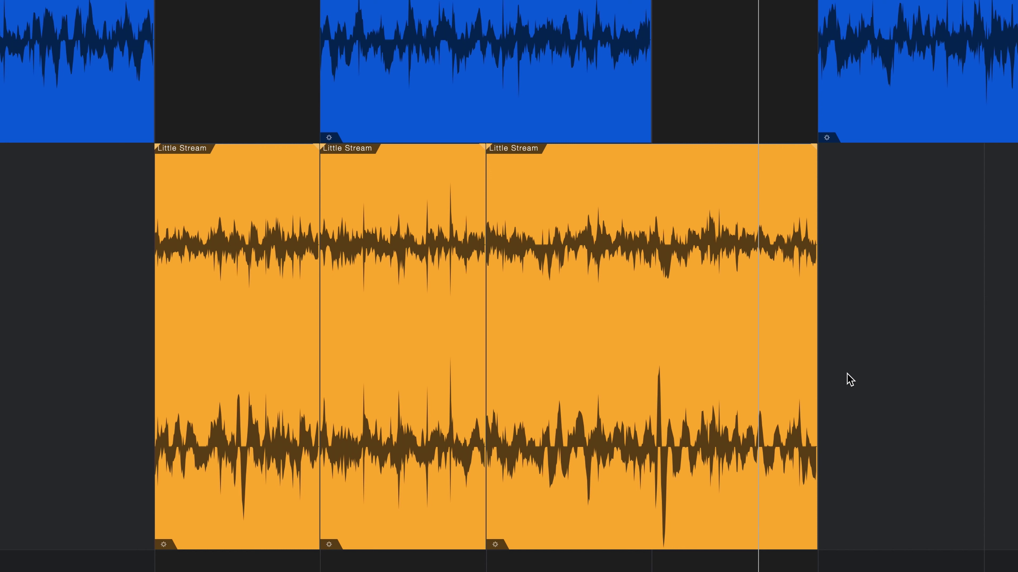
Step: Set the loop range to the last of the three long orange events on the second track and play it from its start
key(w)
key(w)
key(w)
key(w)
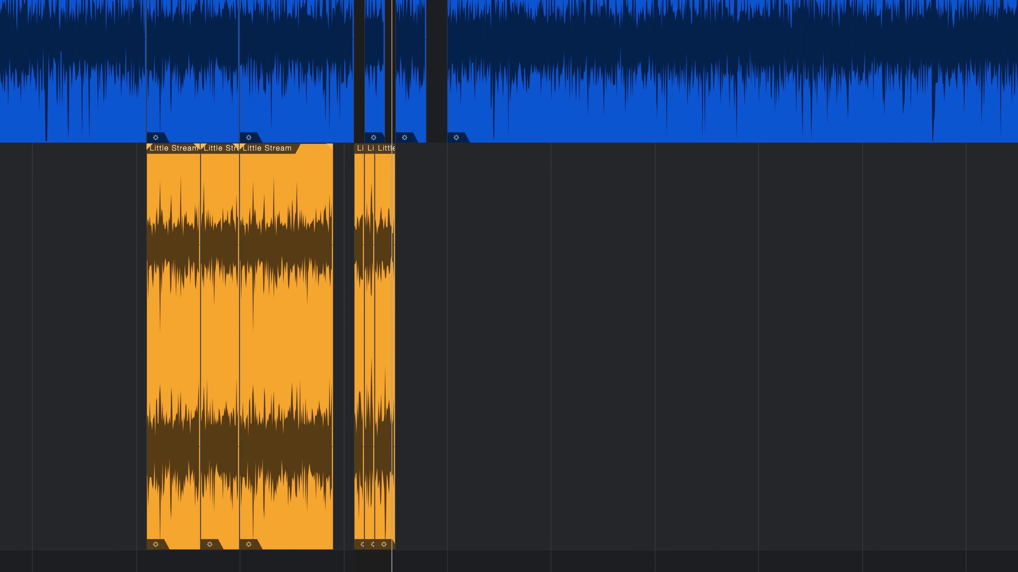
click(285, 429)
key(e)
key(e)
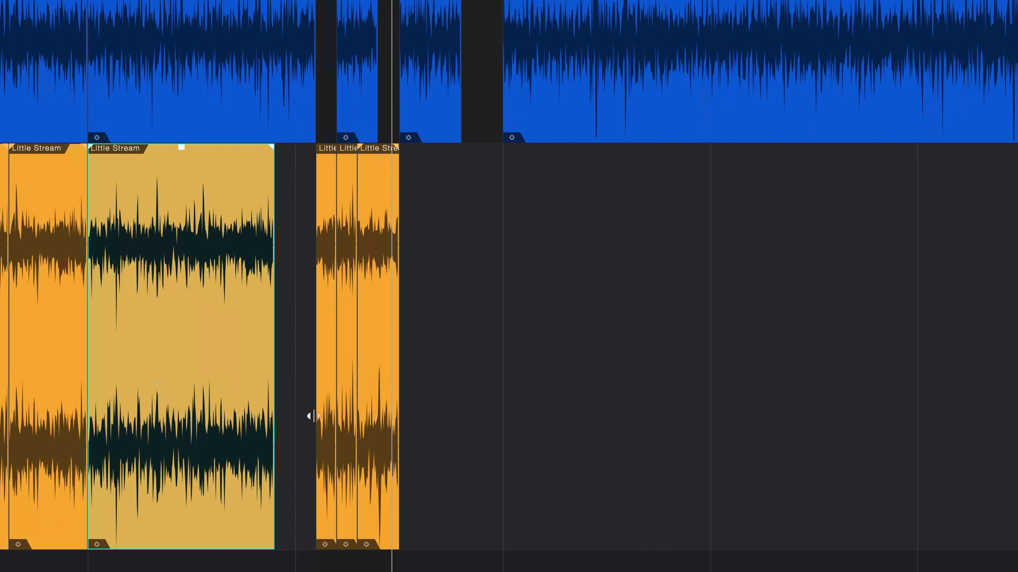
key(shift+s)
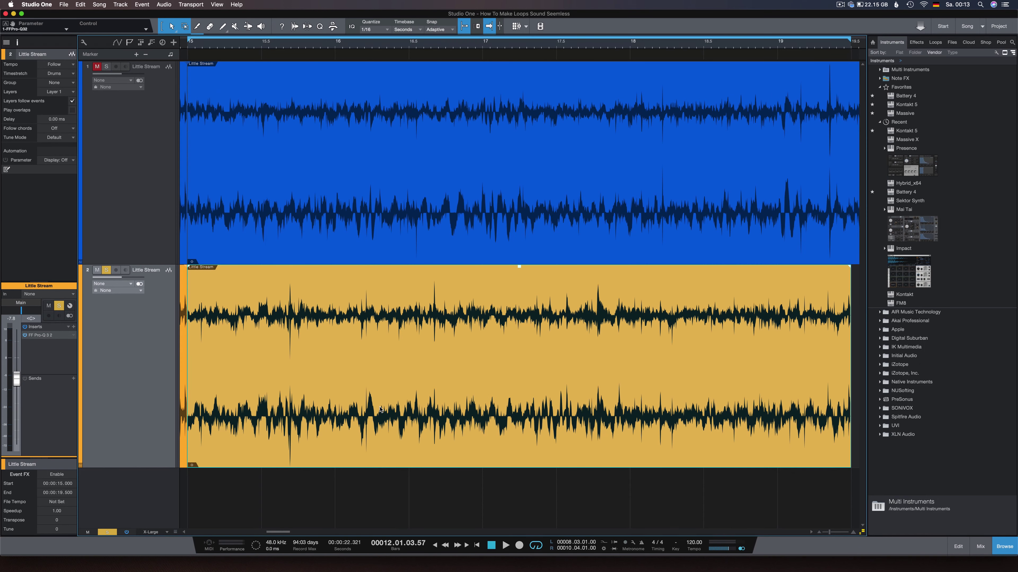
key(p)
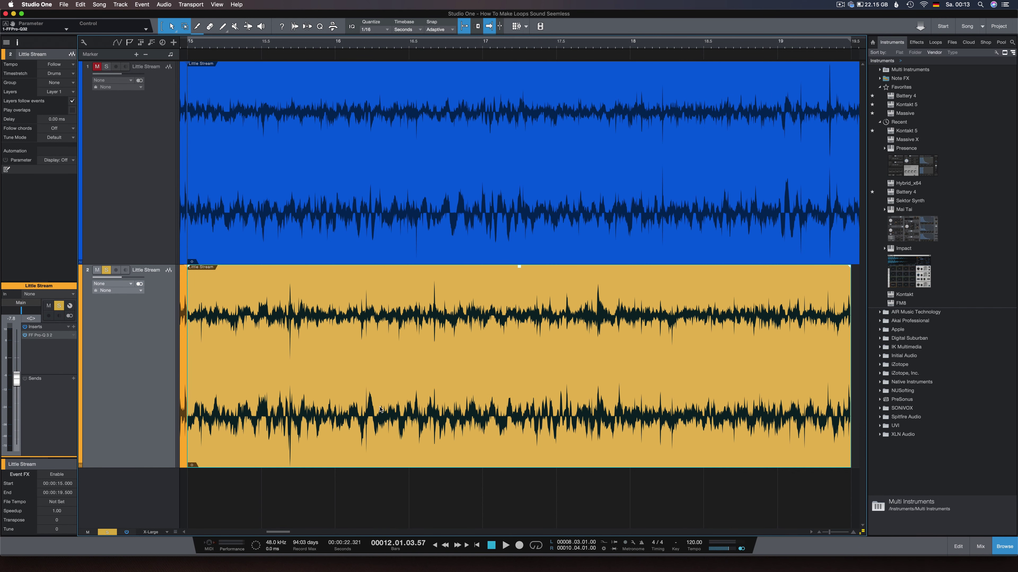
key(slash)
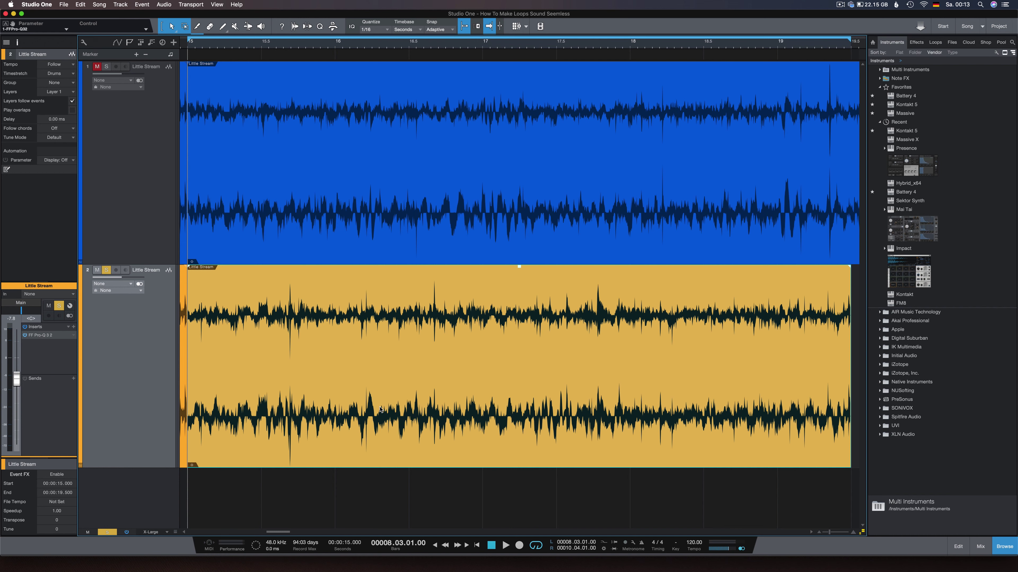
key(space)
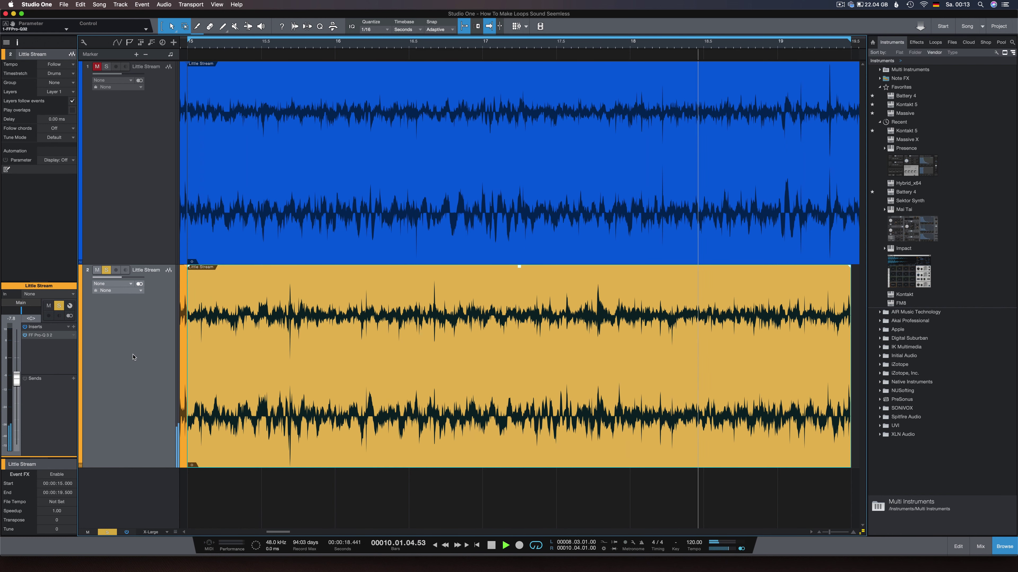
key(space)
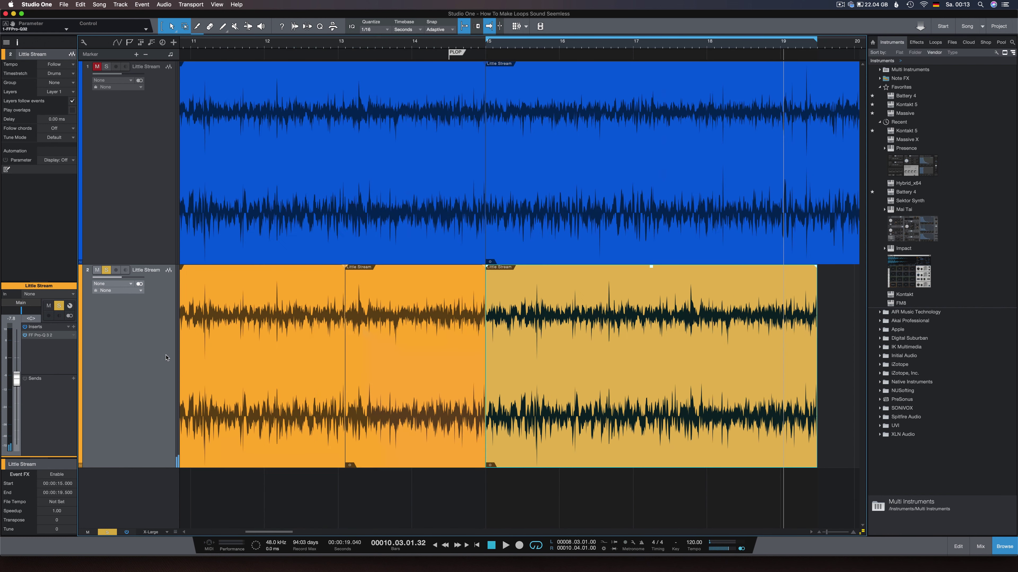
key(w)
key(w)
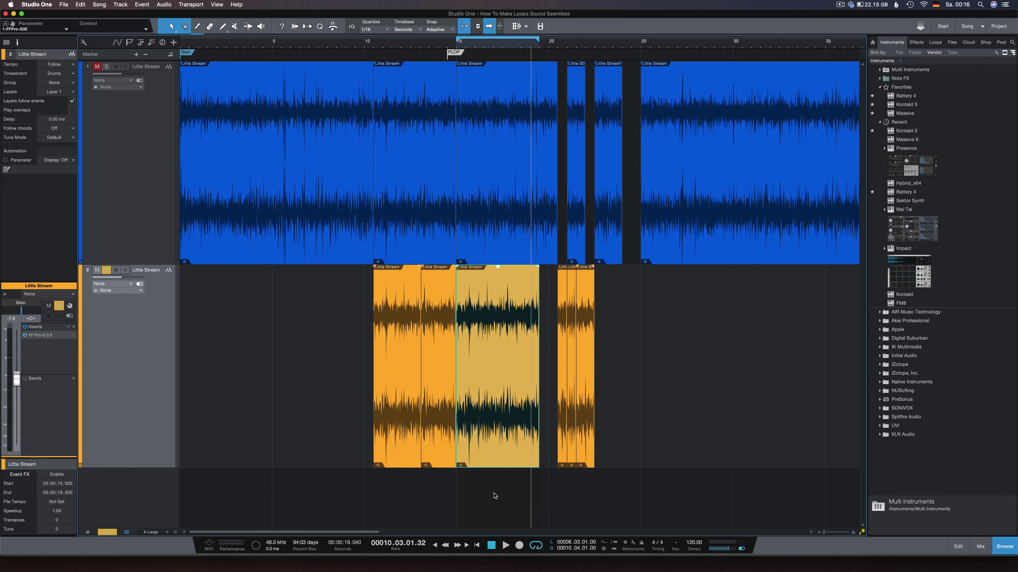
key(w)
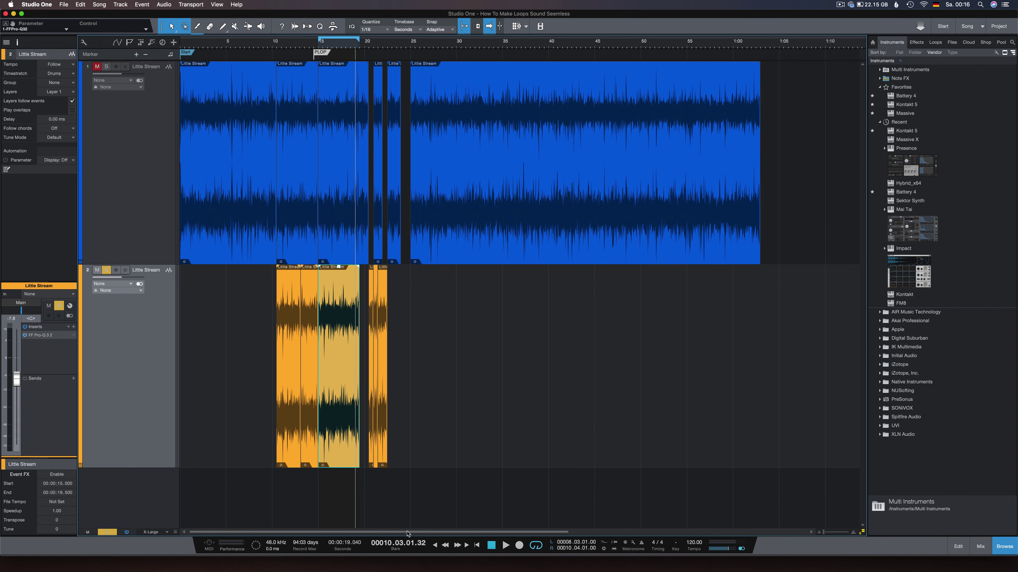
key(e)
drag(359, 535, 299, 534)
key(e)
key(w)
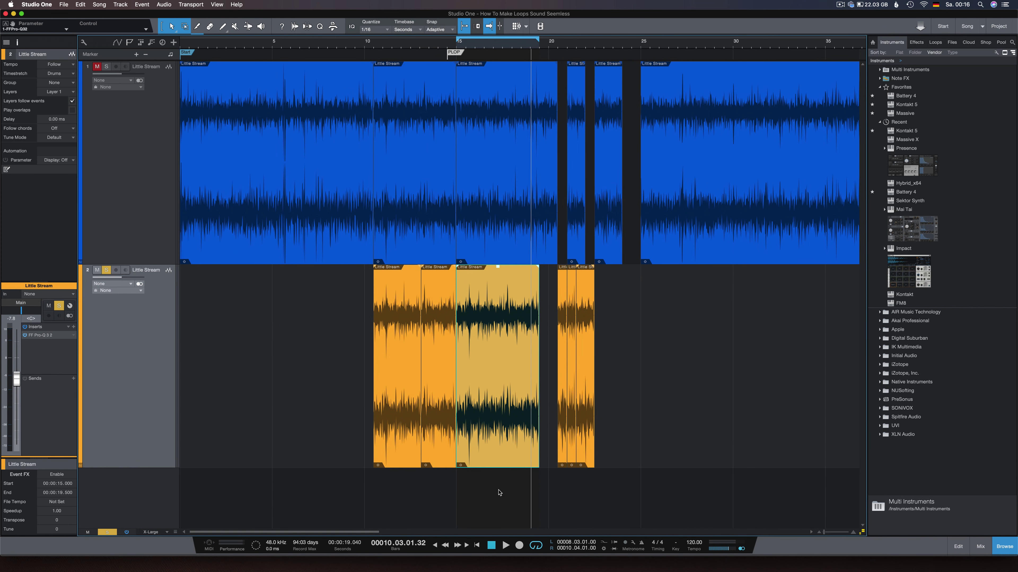